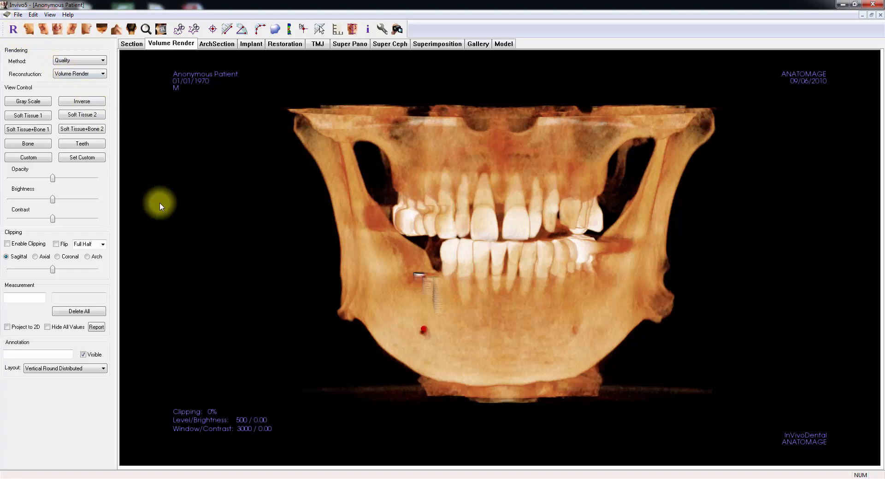
Examine the skull volume up close and in the preset left, oblique, front, right and top views, ending on the front view
right_click_drag(236, 289, 239, 170)
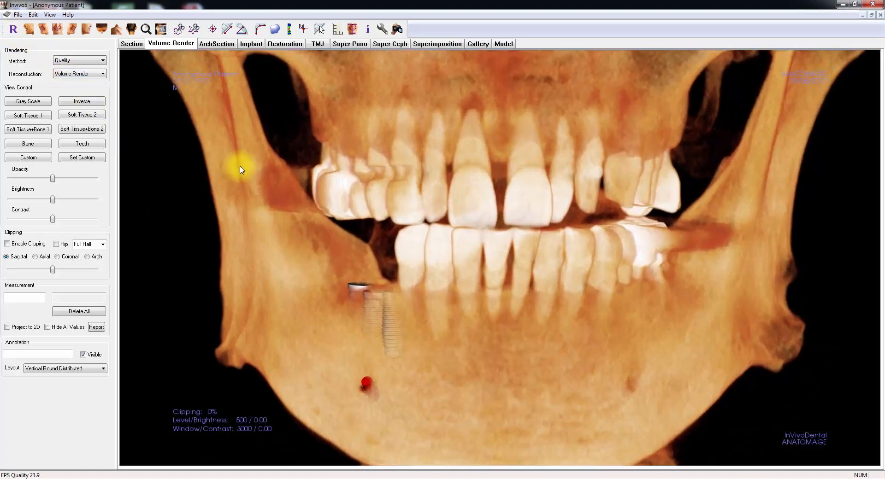
left_click(12, 29)
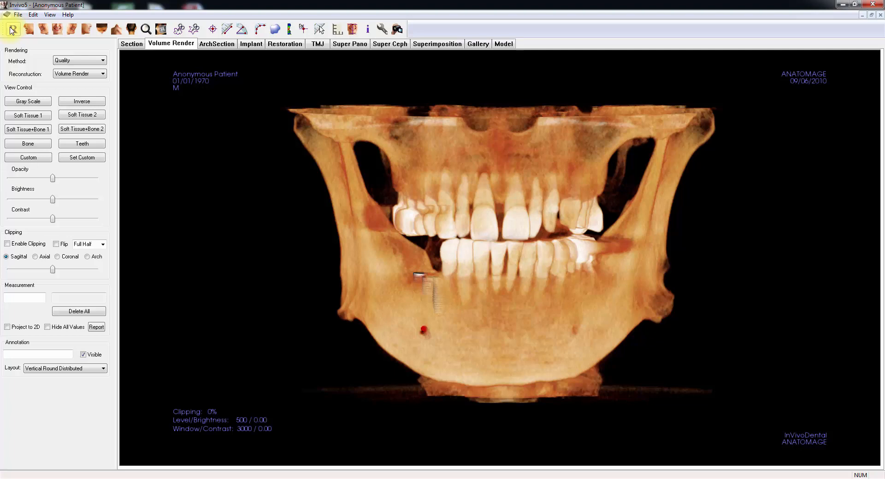
left_click(29, 30)
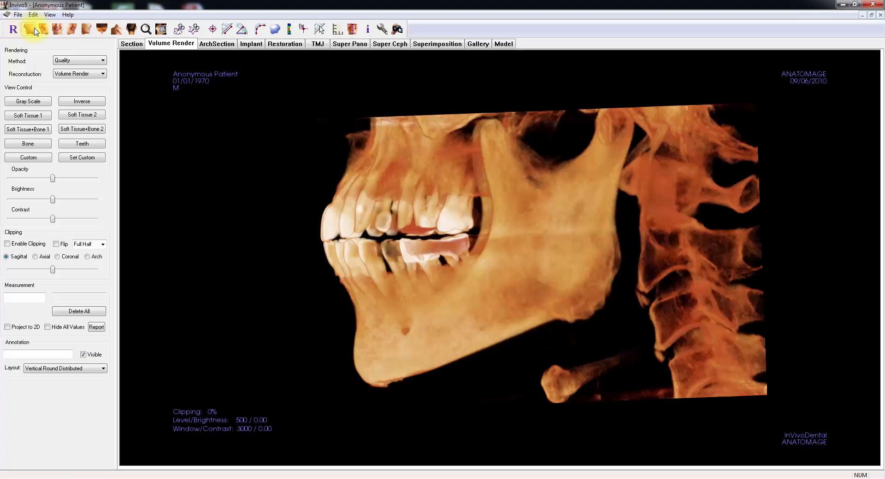
left_click(43, 30)
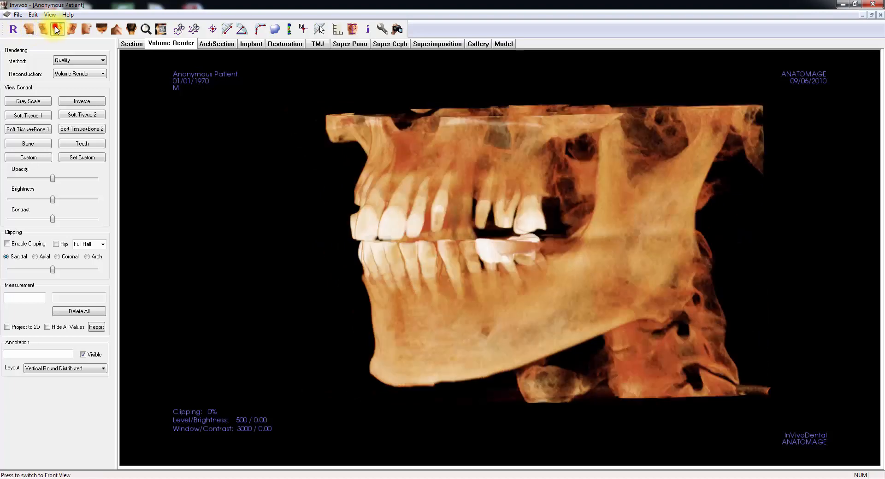
left_click(57, 29)
left_click(72, 30)
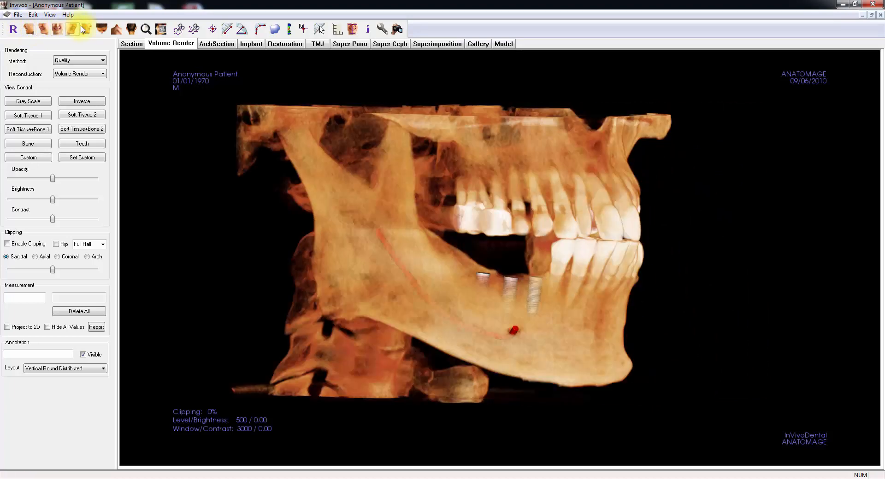
left_click(85, 30)
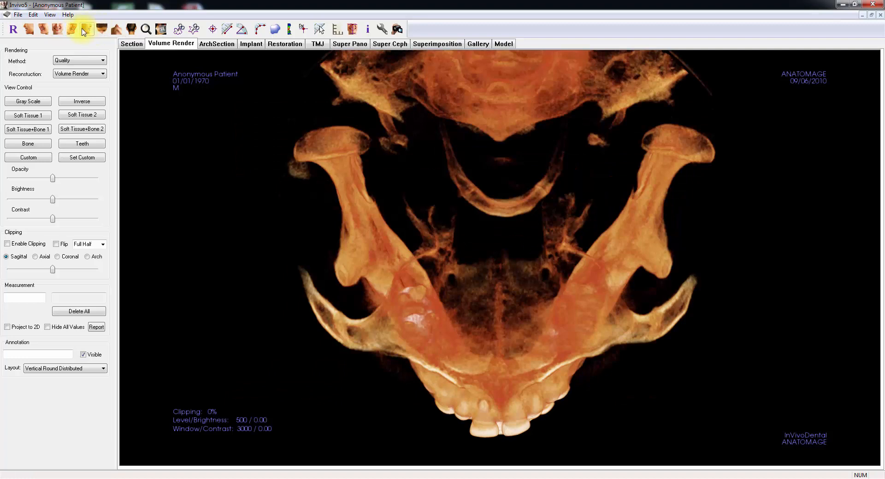
left_click(58, 31)
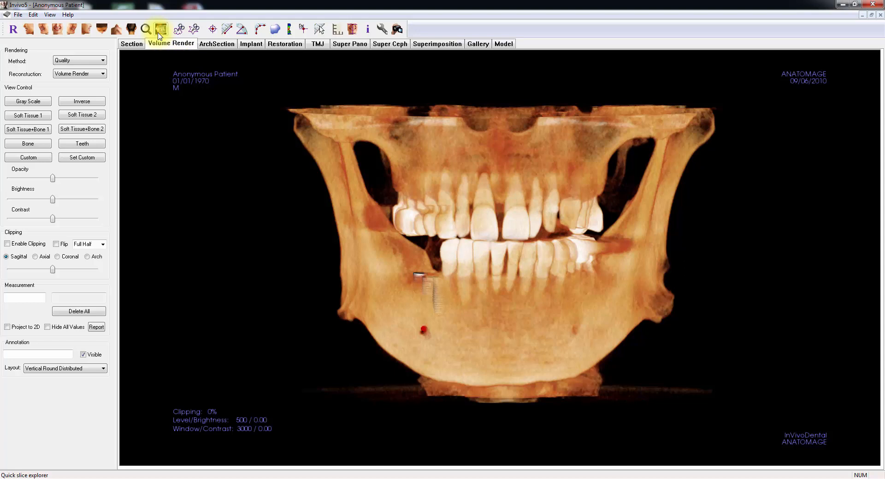
Examine cross-sectional slices through the implants in the patient's lower right jaw with the quick slice explorer, and close it
left_click(158, 34)
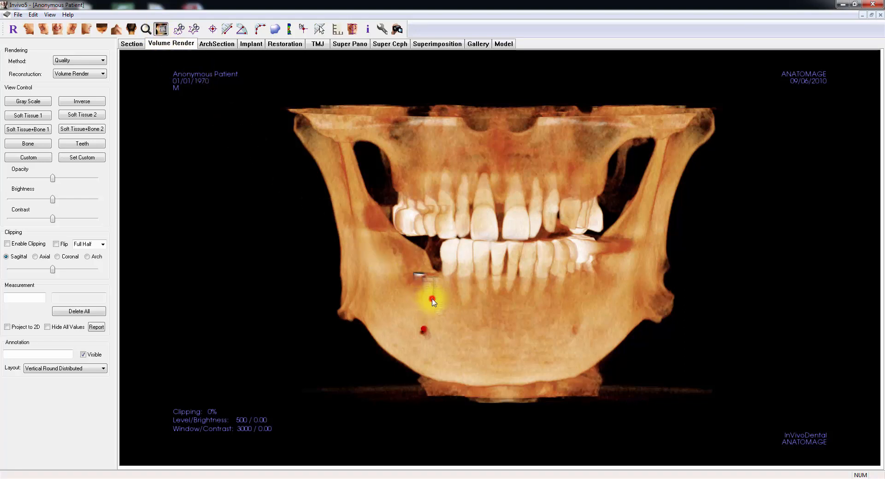
left_click(432, 302)
scroll(432, 302, "down", 6)
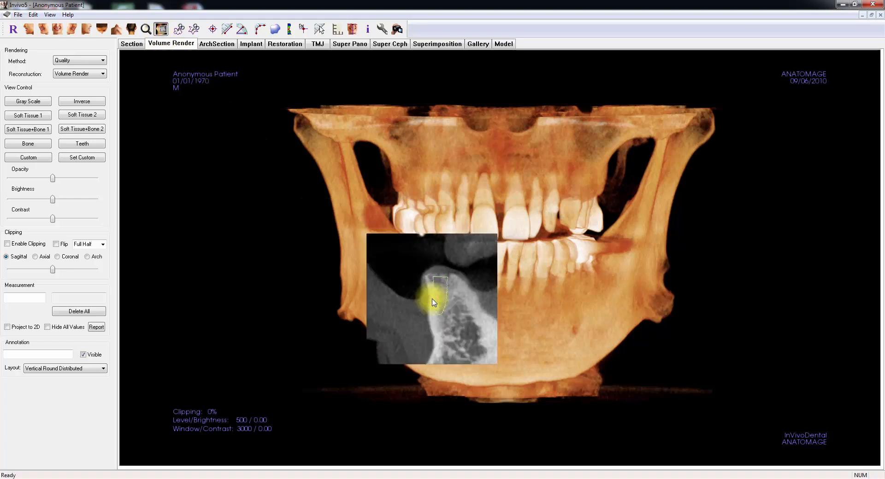
scroll(433, 302, "down", 6)
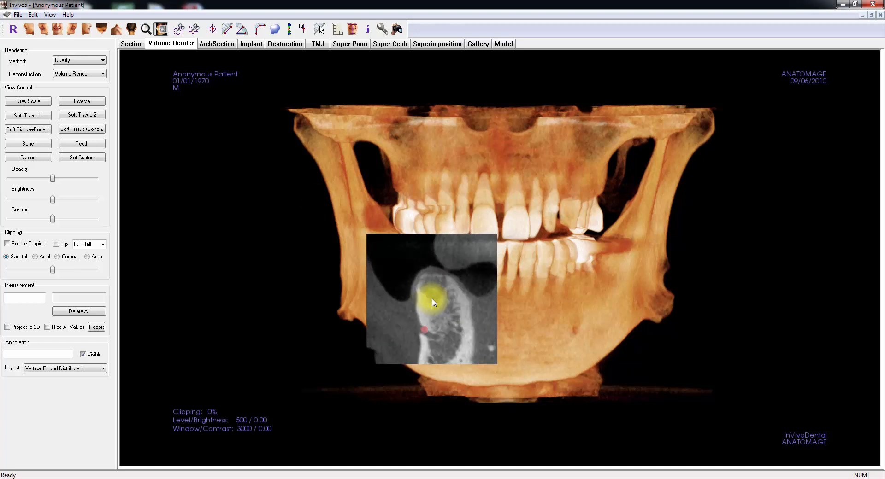
scroll(432, 301, "down", 6)
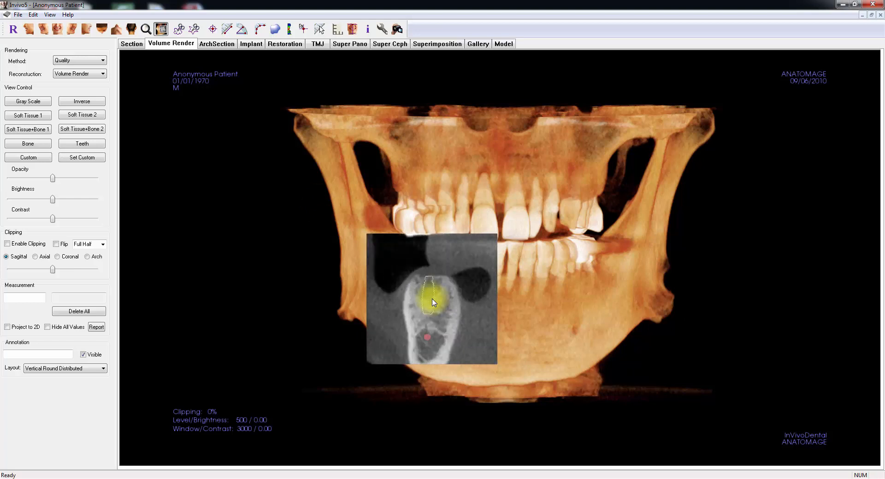
scroll(433, 302, "up", 5)
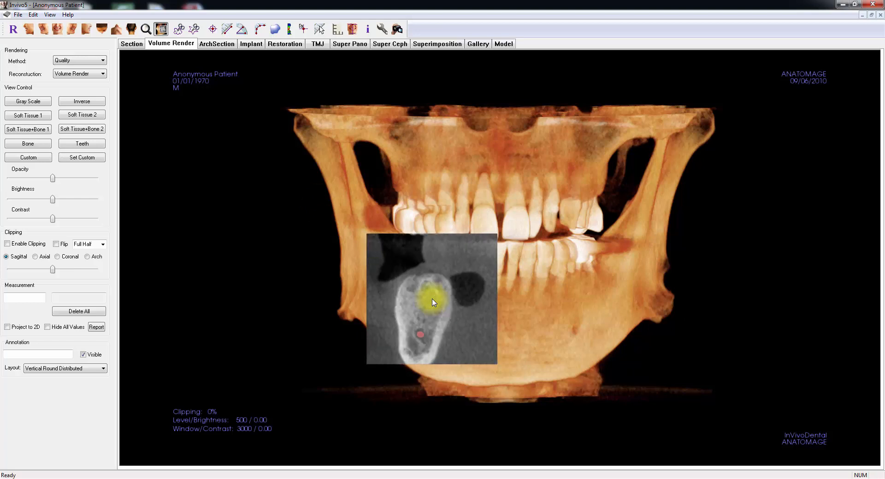
scroll(433, 302, "up", 2)
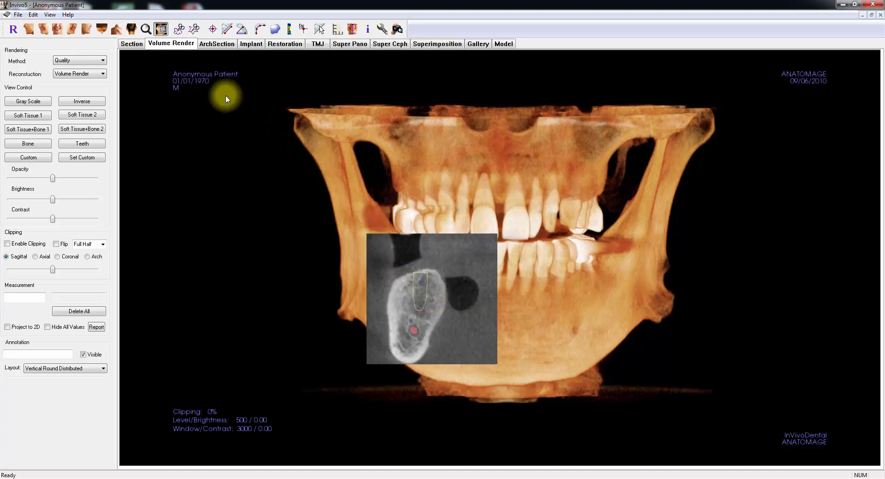
left_click(163, 32)
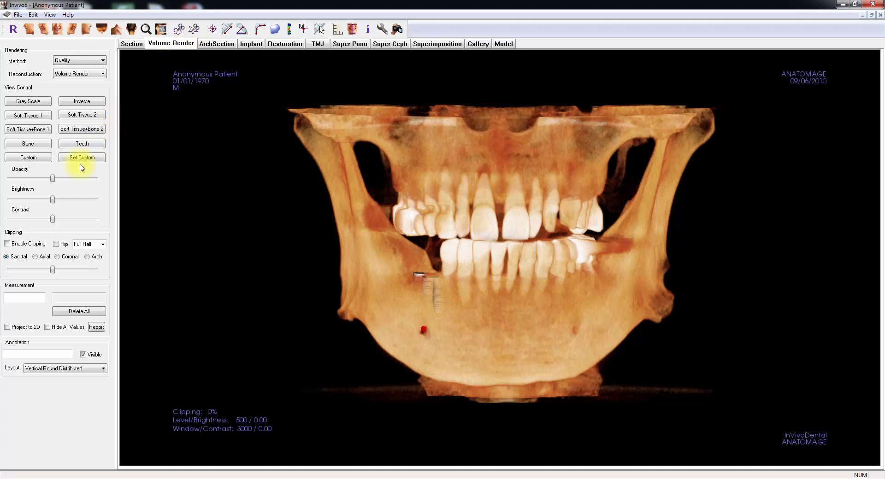
Enable clipping along the coronal plane, flip the clipped side to keep the front of the jaws, and set the clipping to 57%
left_click(15, 245)
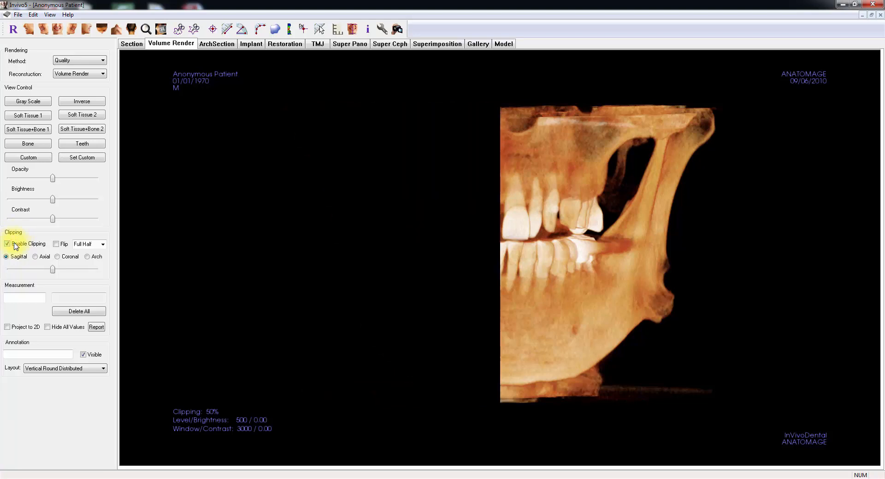
left_click(58, 257)
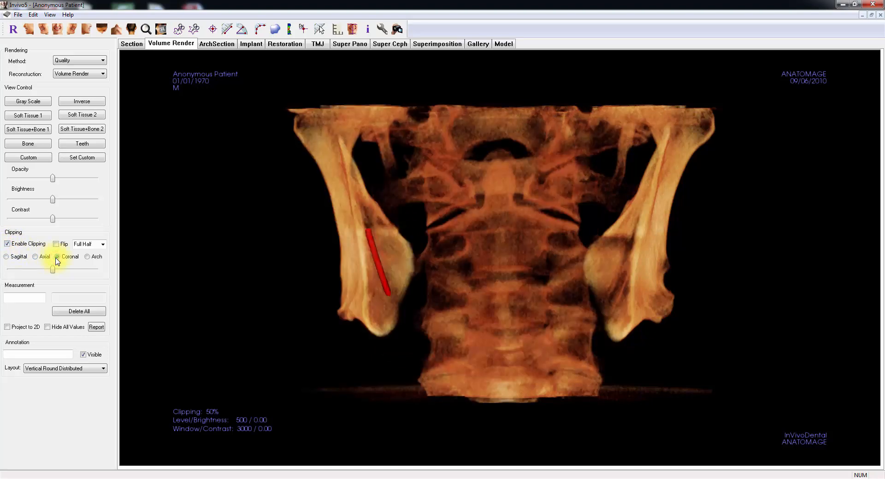
left_click(56, 244)
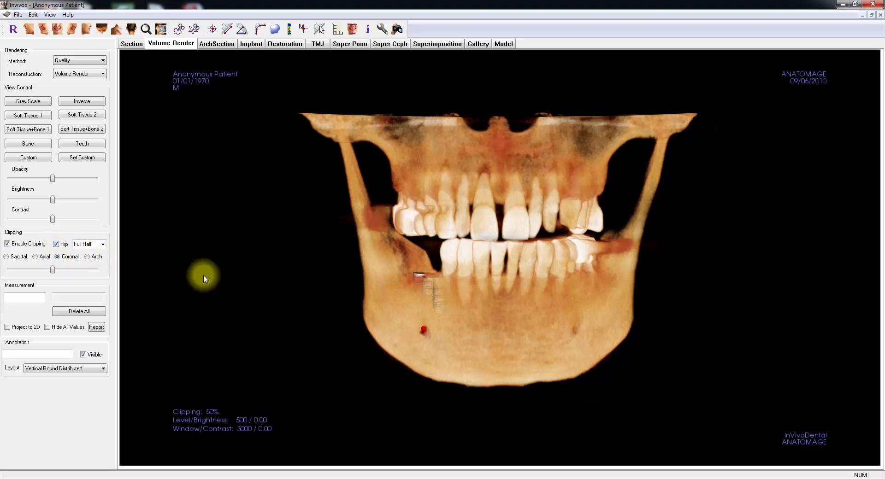
scroll(204, 275, "down", 5)
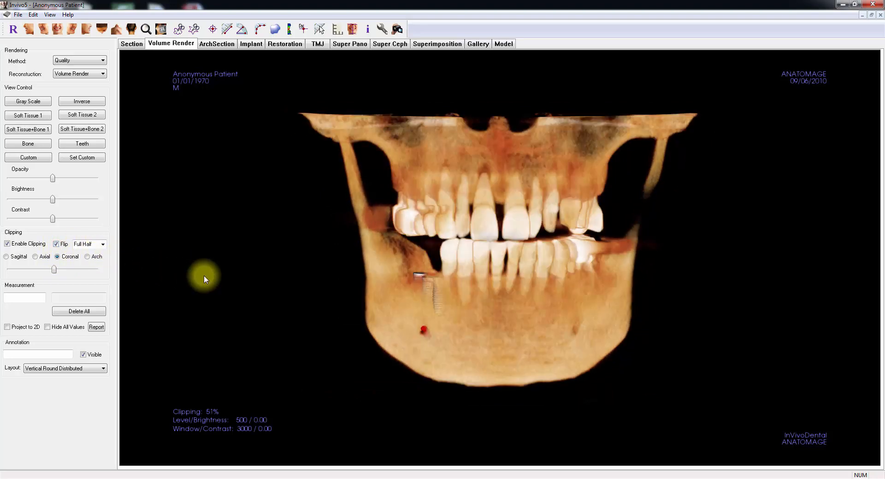
scroll(203, 276, "down", 2)
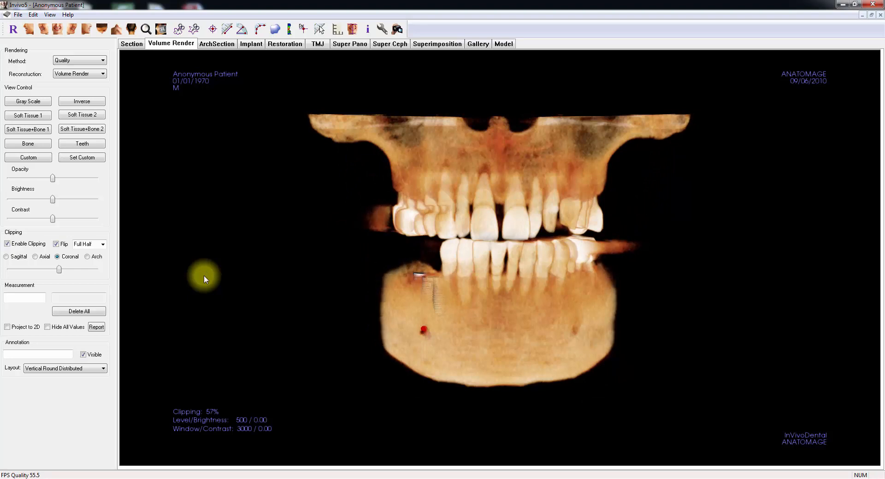
Cut away the scatter artifact beside the patient's lower left molars with a freehand sculpting outline
left_click(176, 36)
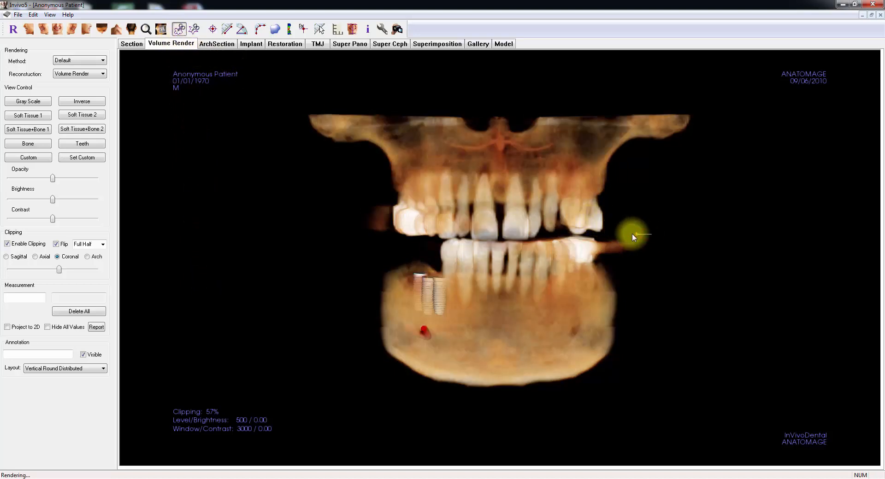
mouse_move(605, 236)
left_mouse_down()
mouse_move(596, 252)
mouse_move(615, 265)
left_mouse_up()
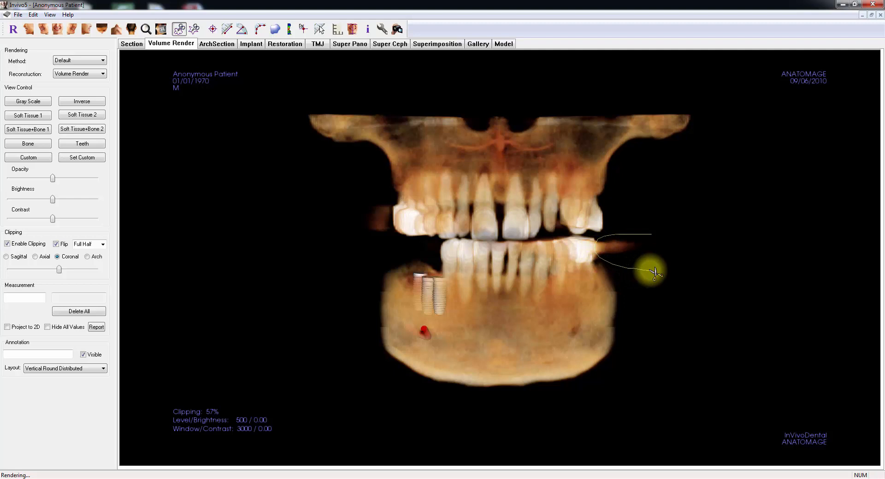
left_click_drag(655, 274, 632, 252)
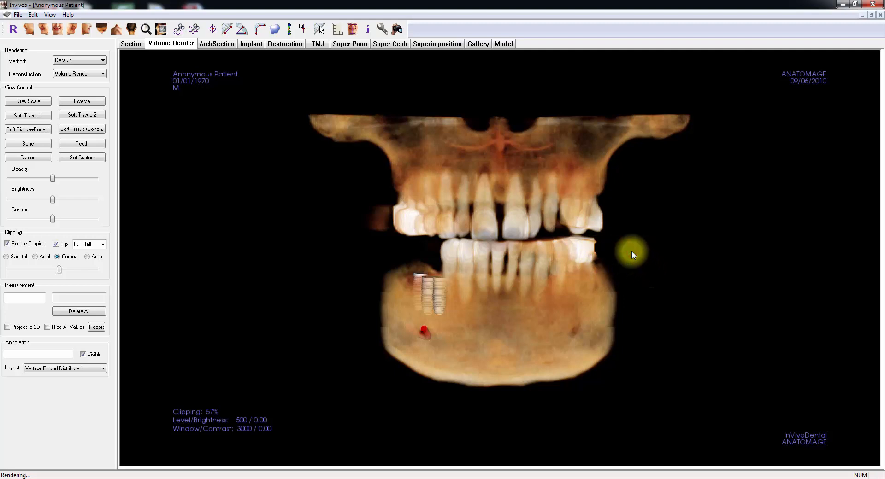
Set the coronal clipping to 53% and freehand sculpt away the remaining scatter beside the lower left molars
scroll(632, 250, "down", 4)
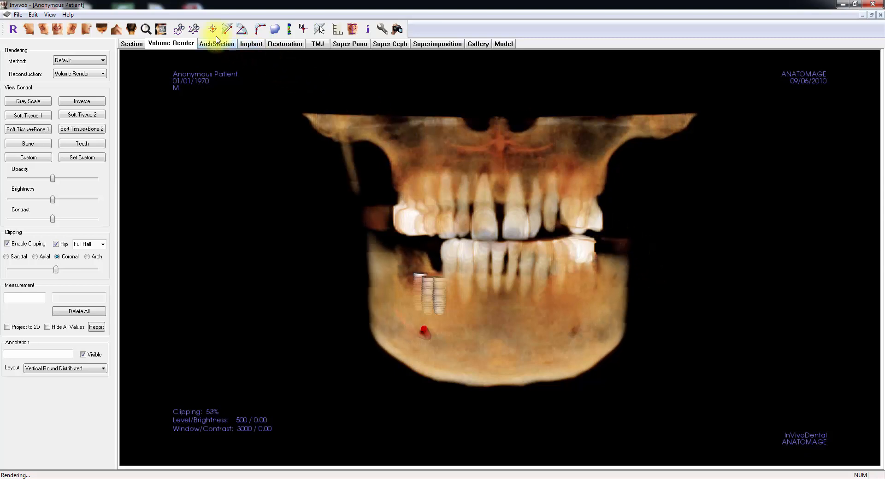
left_click(182, 29)
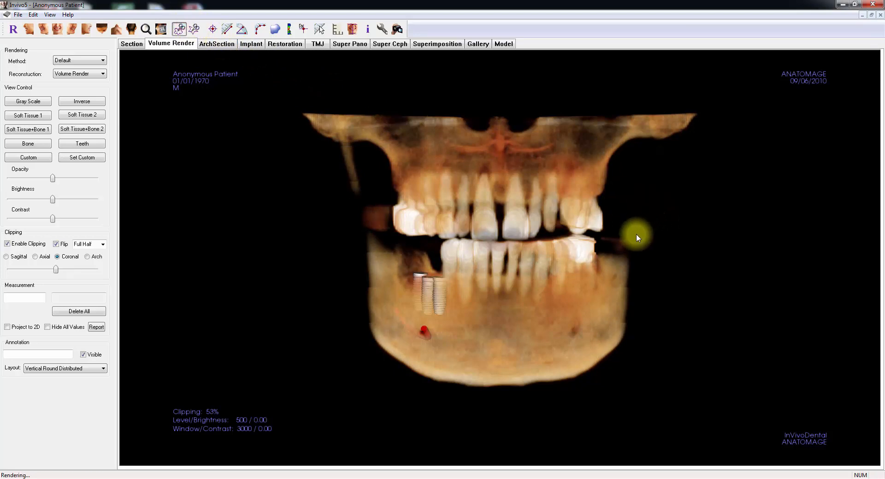
mouse_move(610, 253)
left_mouse_down()
mouse_move(627, 255)
mouse_move(640, 243)
left_mouse_up()
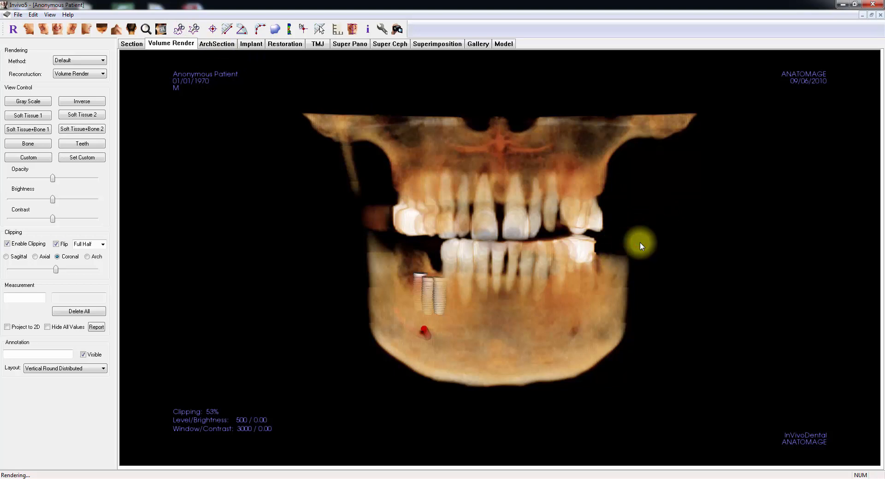
Move the coronal clipping back to 48% and turn clipping off to restore the whole volume
scroll(639, 242, "down", 4)
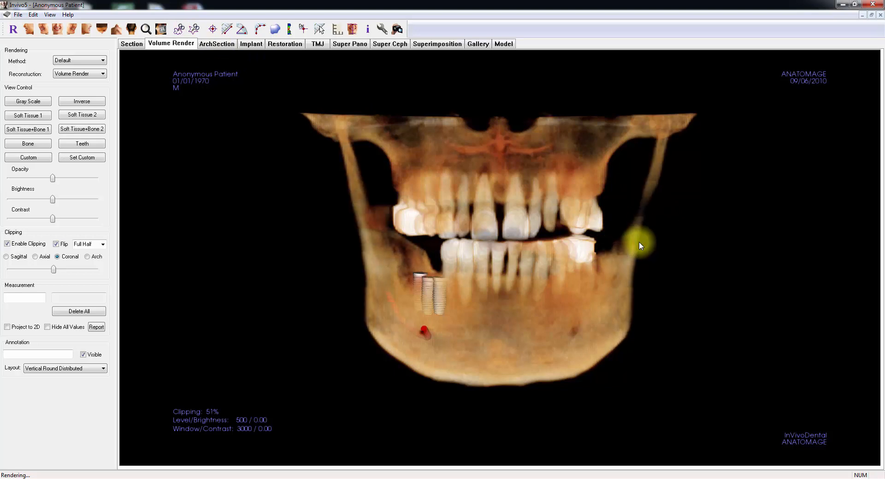
scroll(639, 245, "down", 1)
scroll(639, 242, "down", 1)
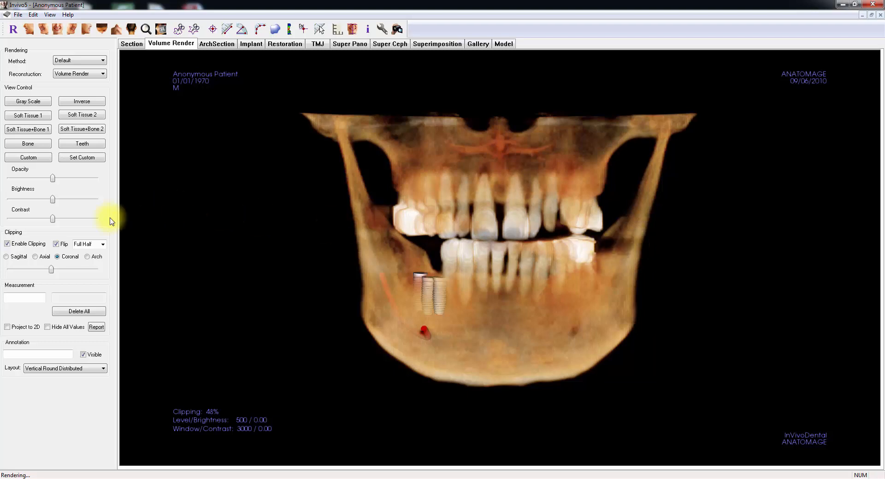
left_click(13, 244)
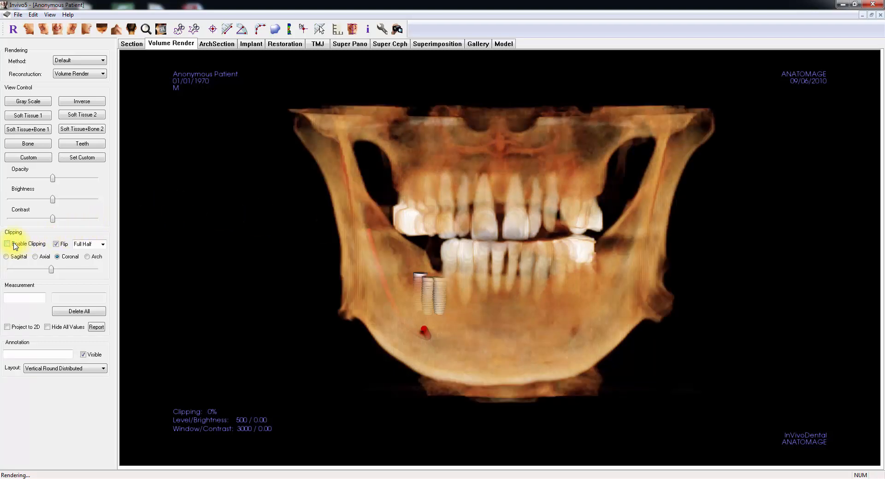
Cut away the spine and hyoid behind the jaws with a polygon sculpting outline drawn from above, and return to the front view
left_click(194, 29)
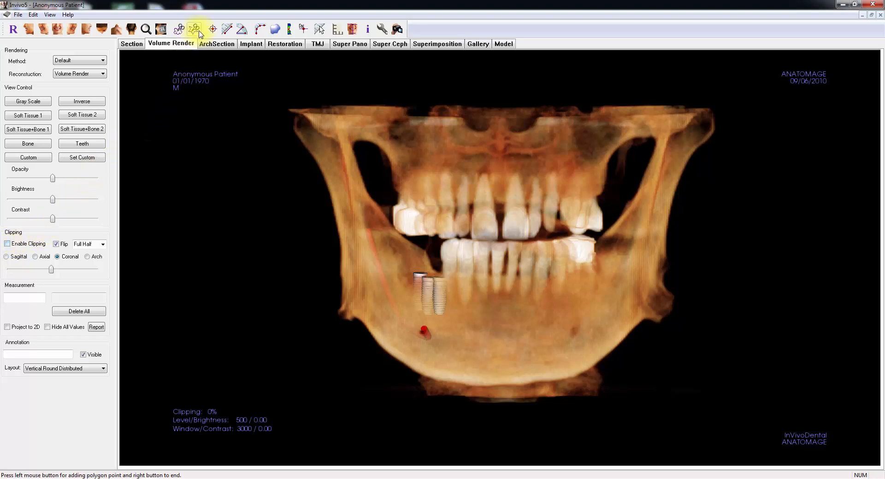
left_click(102, 30)
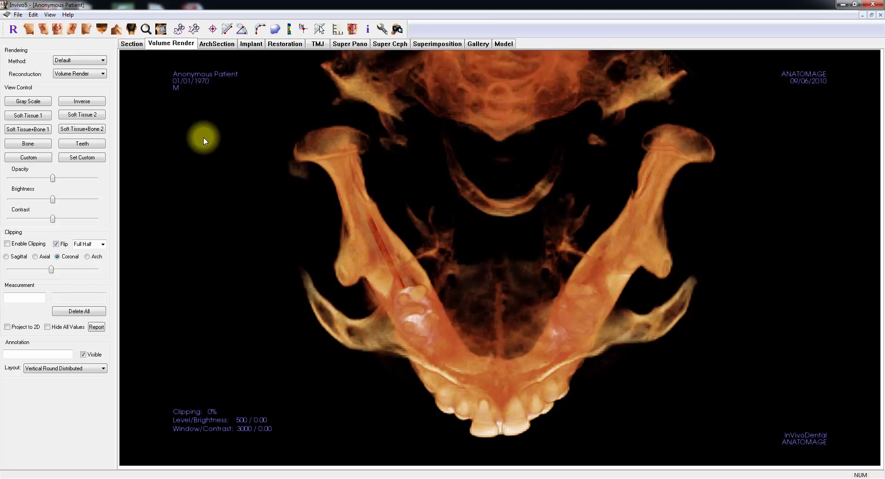
left_click_drag(203, 137, 221, 217, "ctrl")
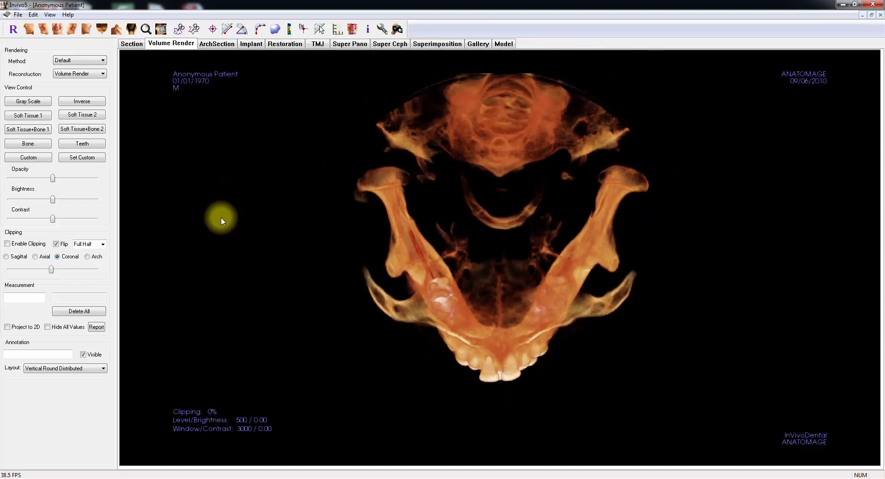
left_click(195, 29)
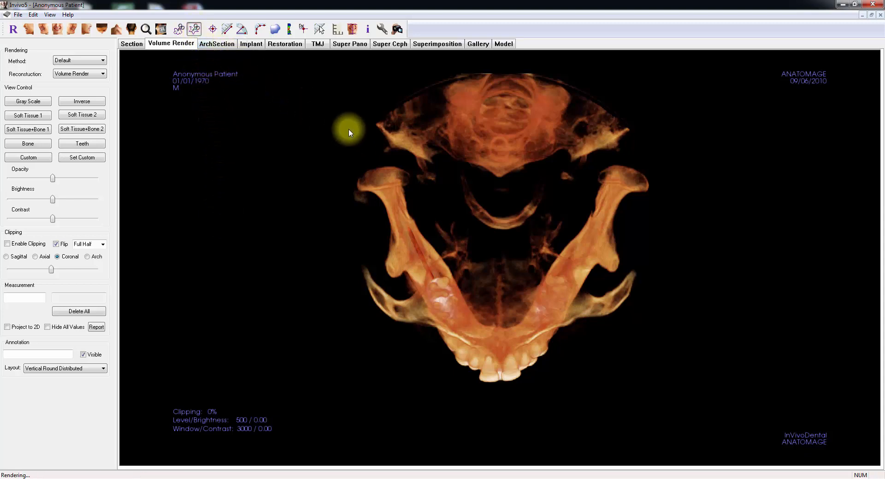
left_click(390, 156)
left_click(416, 172)
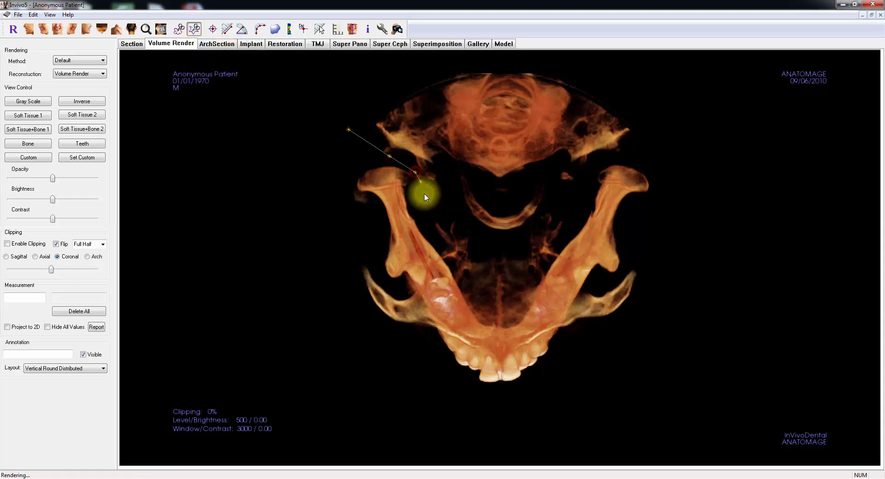
left_click(427, 204)
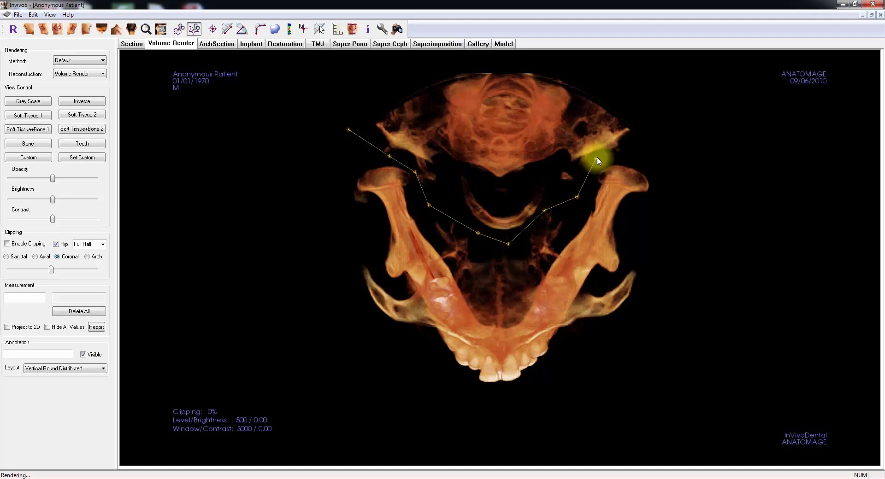
left_click(597, 158)
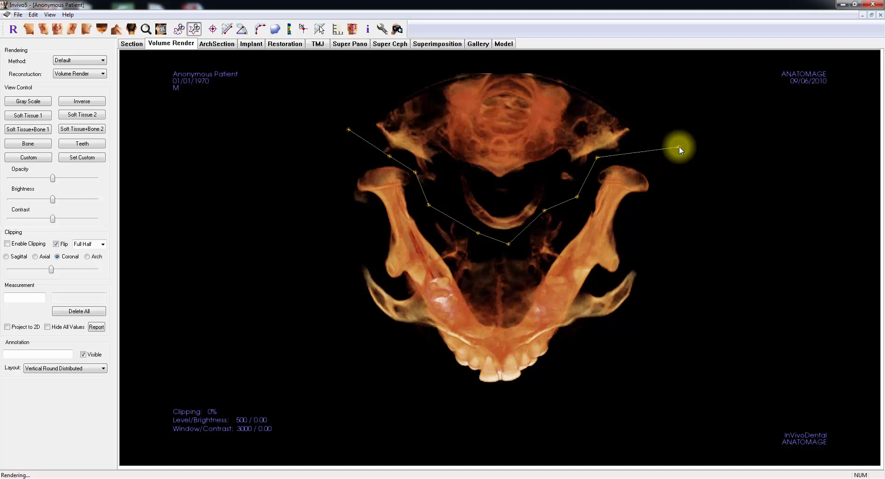
left_click(679, 147)
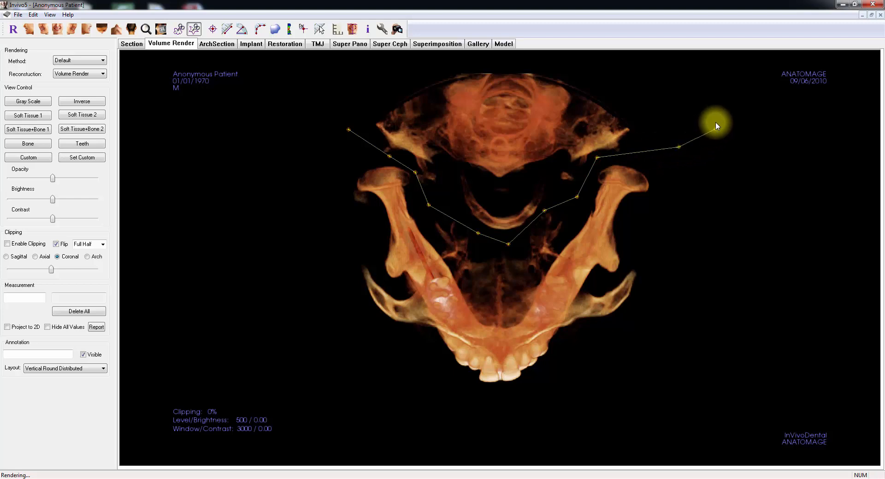
right_click(729, 160)
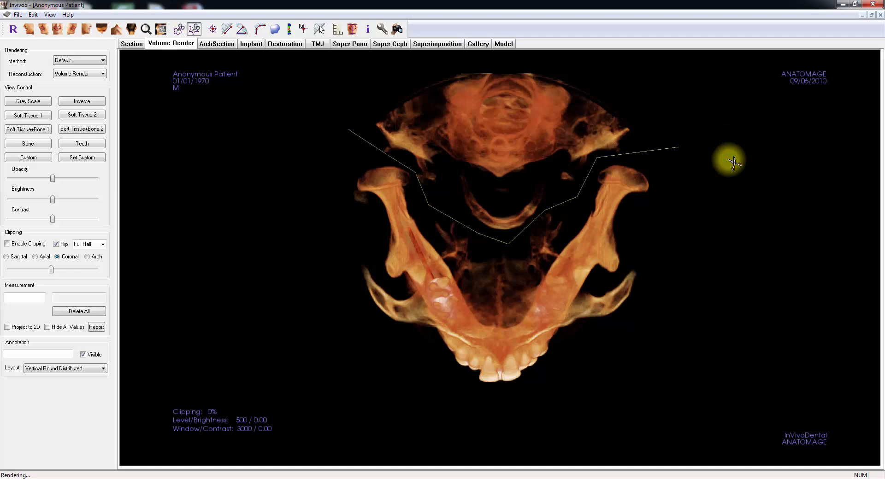
left_click(552, 138)
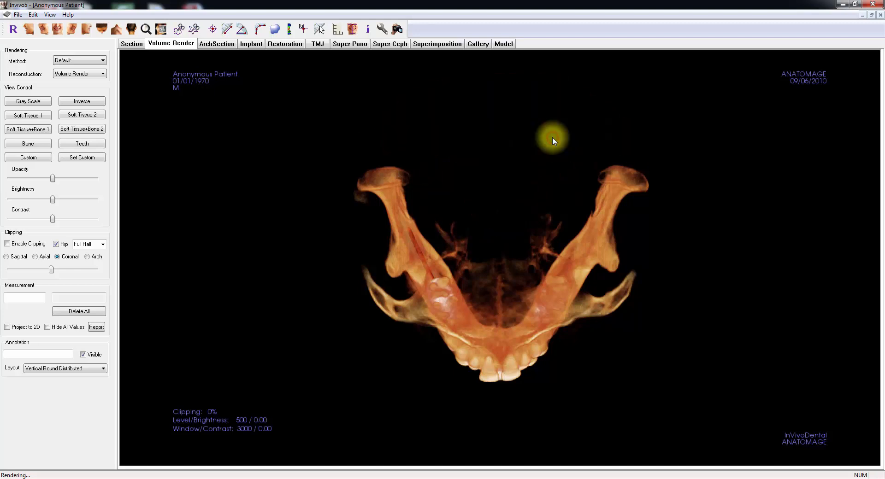
left_click(63, 30)
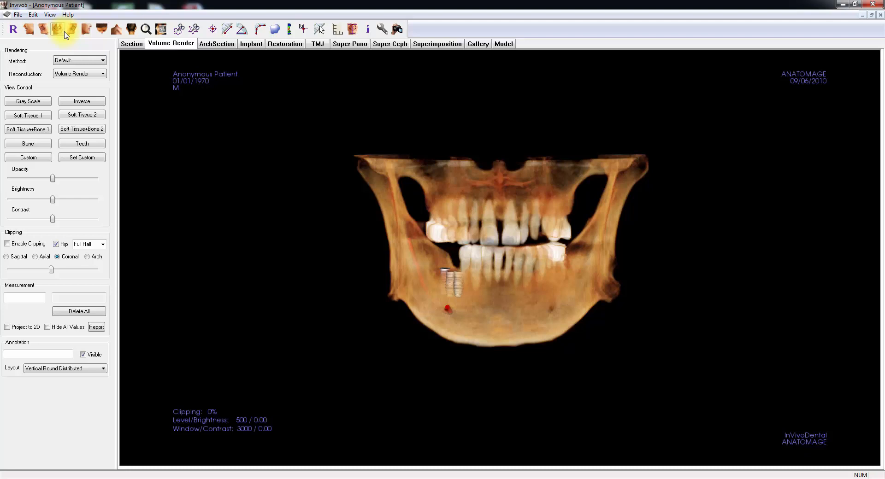
left_click(33, 15)
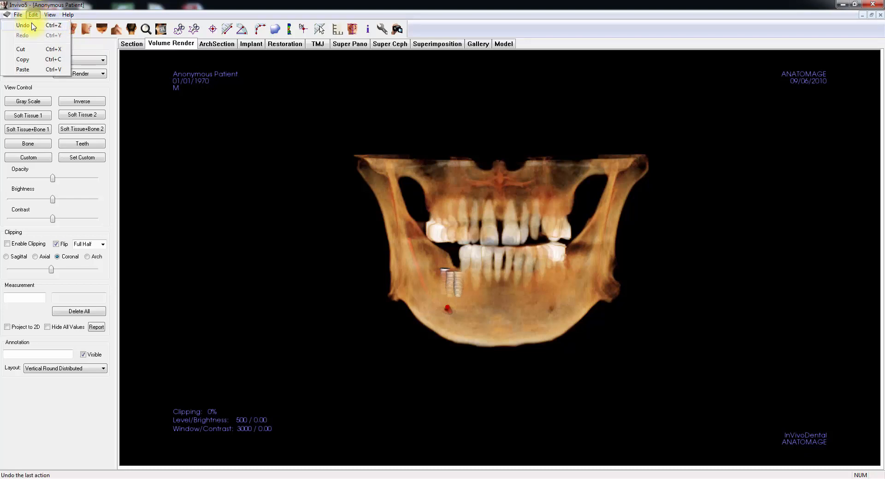
left_click(33, 19)
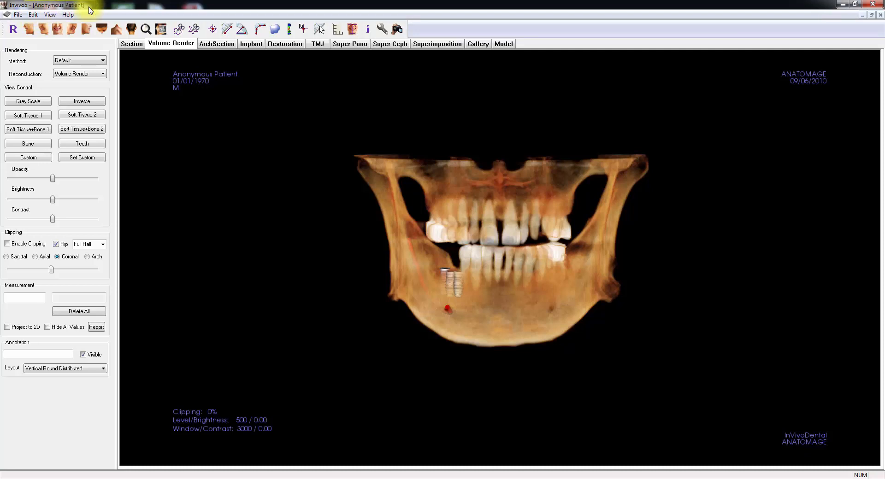
Reorient the volume in the sagittal plane by rotating it about 2.7 degrees, aligning the horizontal guide line with the biting plane
left_click(353, 30)
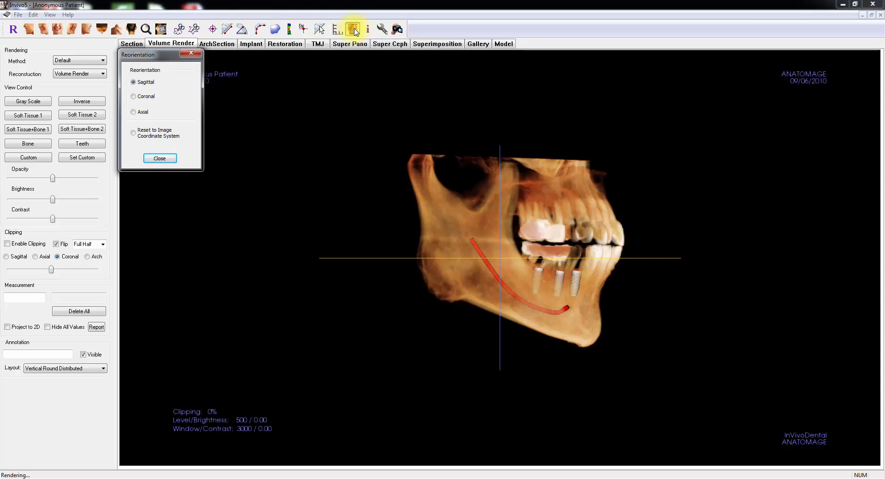
left_click(353, 29)
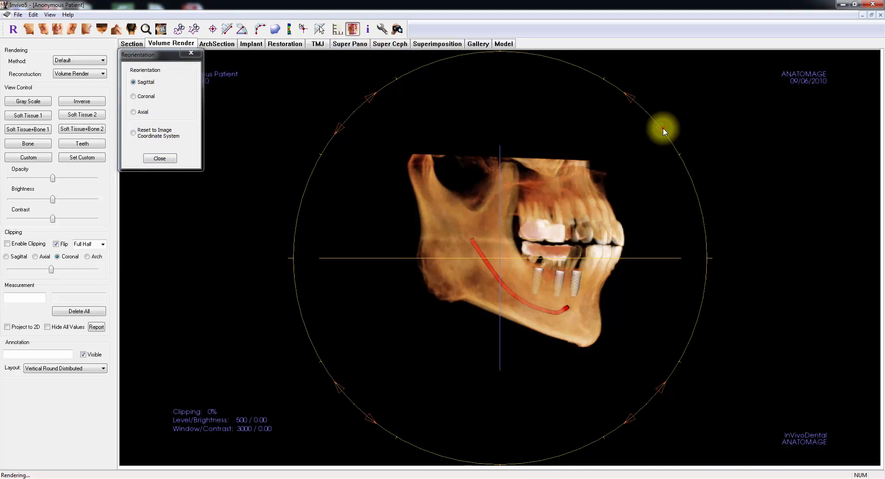
left_click_drag(664, 129, 660, 122)
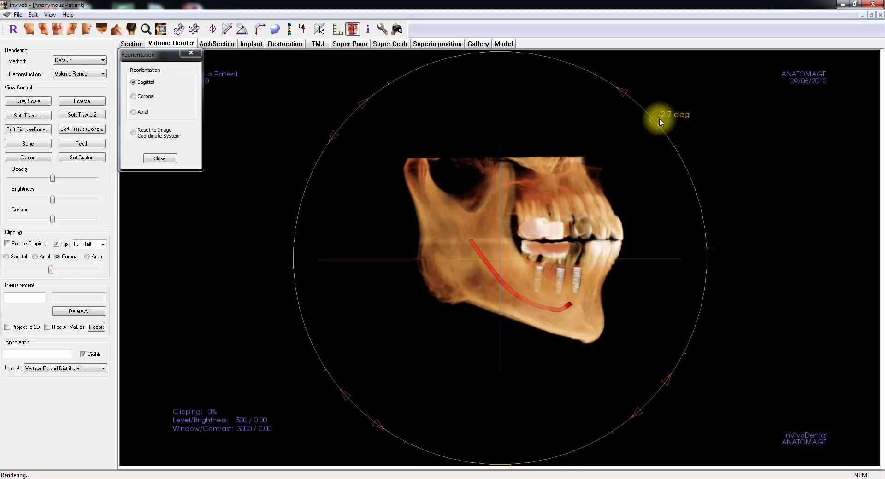
left_click_drag(658, 257, 662, 241)
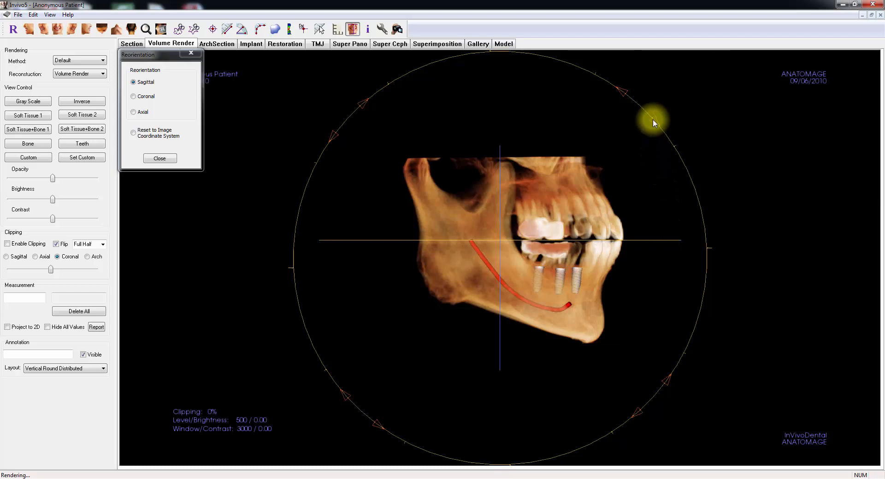
left_click_drag(653, 119, 653, 118)
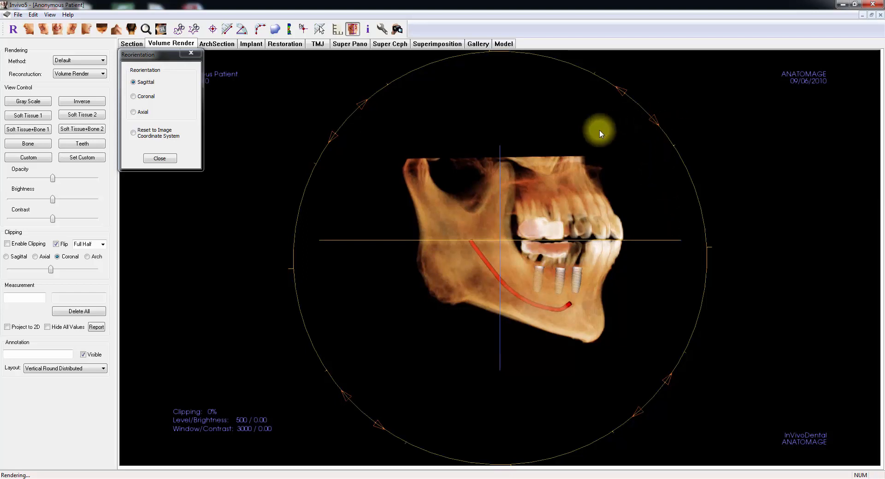
Check the volume's alignment in the coronal and axial reorientation views and finish the reorientation
left_click(134, 96)
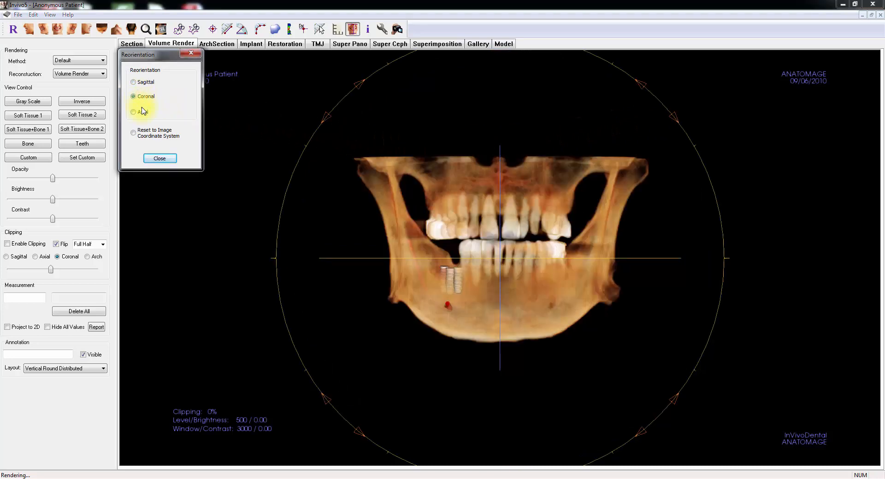
left_click(143, 113)
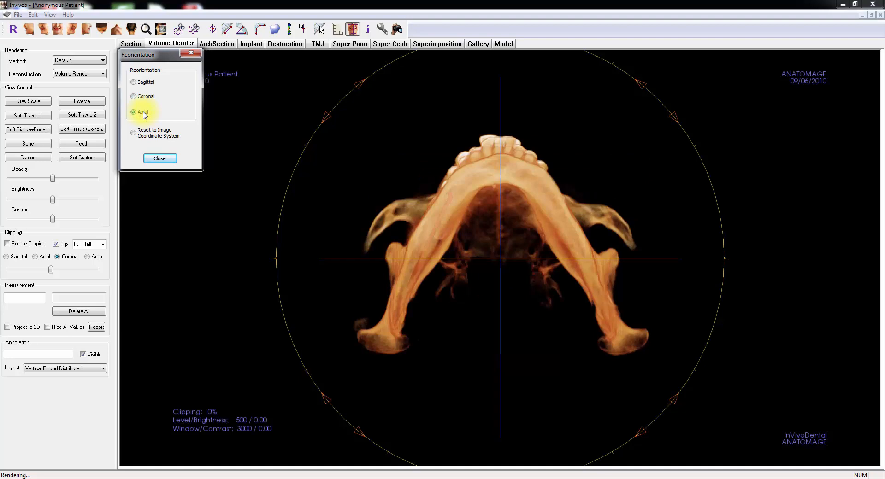
left_click(160, 159)
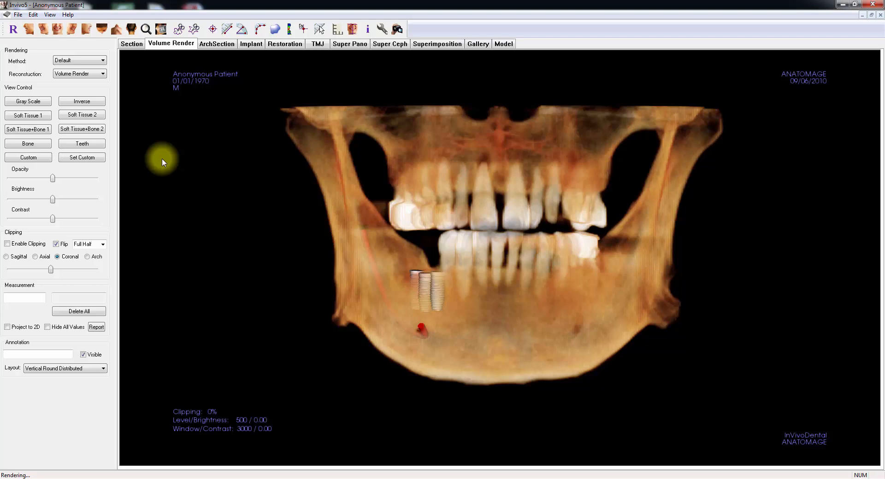
View the volume with the Gray Scale, Soft Tissue 1, Soft Tissue+Bone 1 and Soft Tissue+Bone 2 presets
left_click(25, 101)
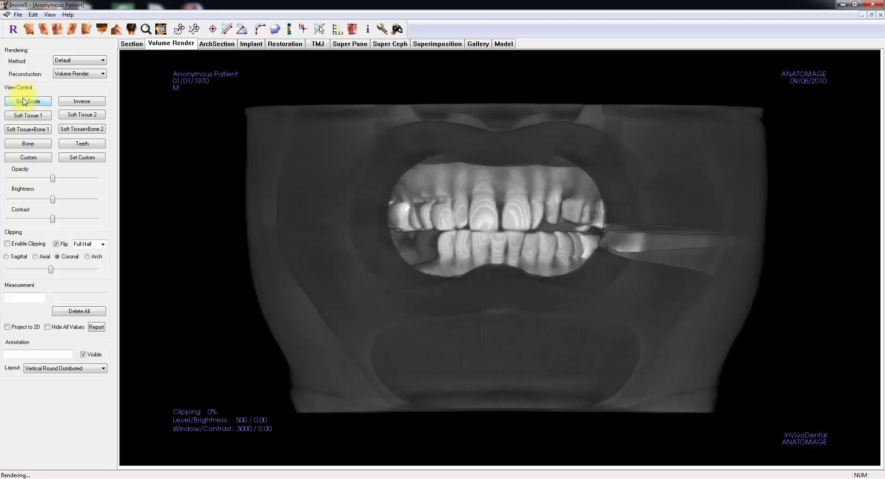
left_click(24, 116)
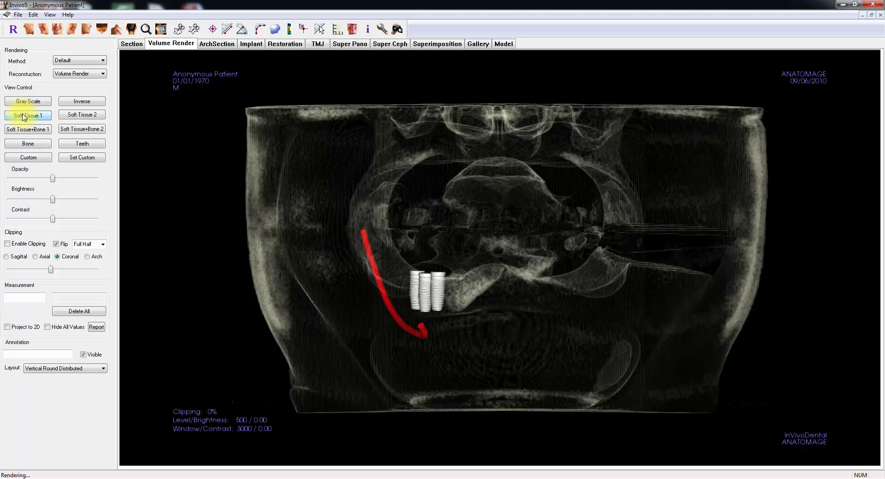
left_click(22, 130)
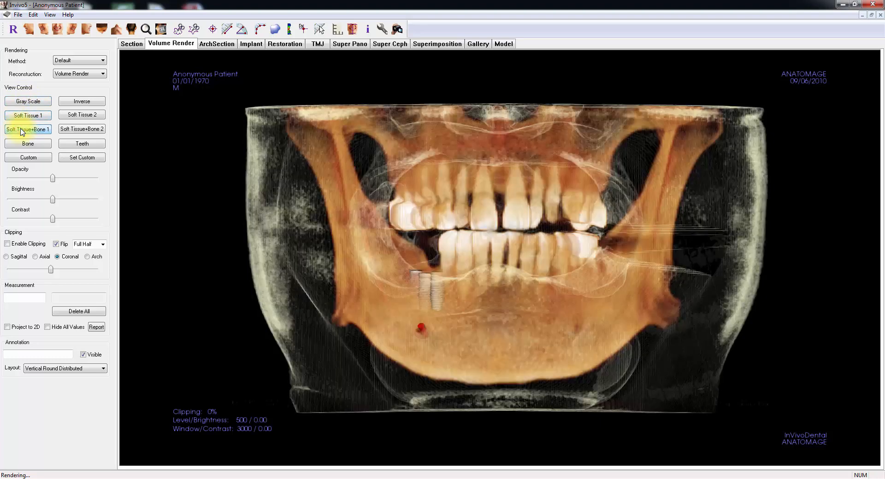
left_click(63, 130)
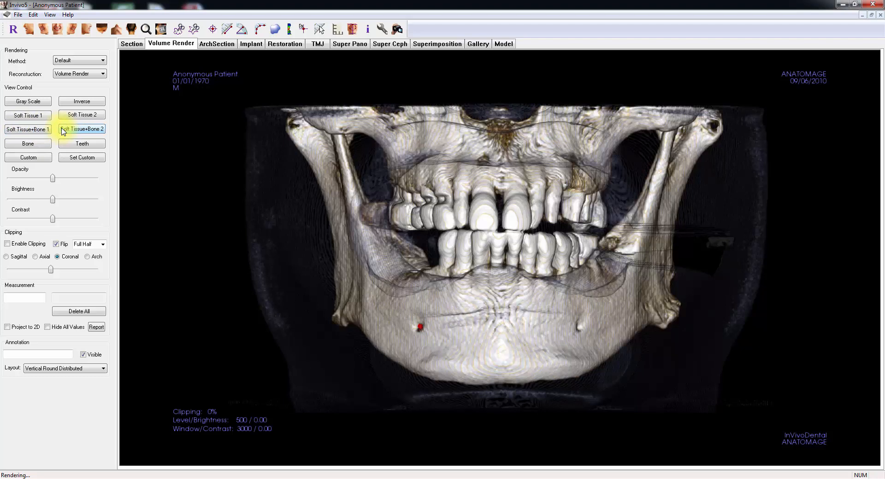
Compare the Bone and Teeth rendering presets on the volume, ending with Teeth
left_click(47, 144)
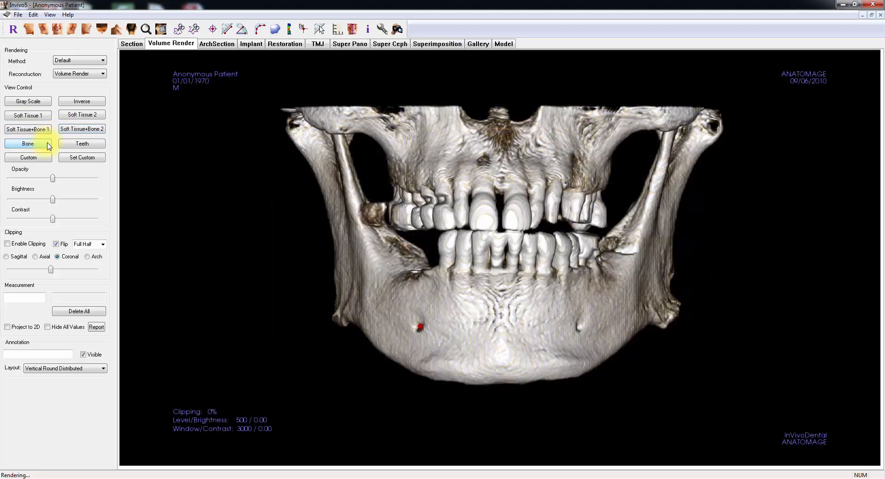
left_click(66, 146)
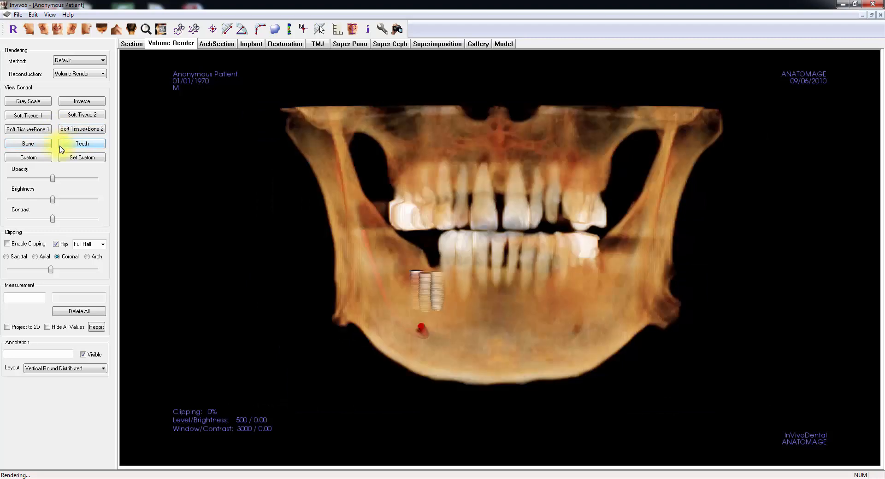
left_click(44, 147)
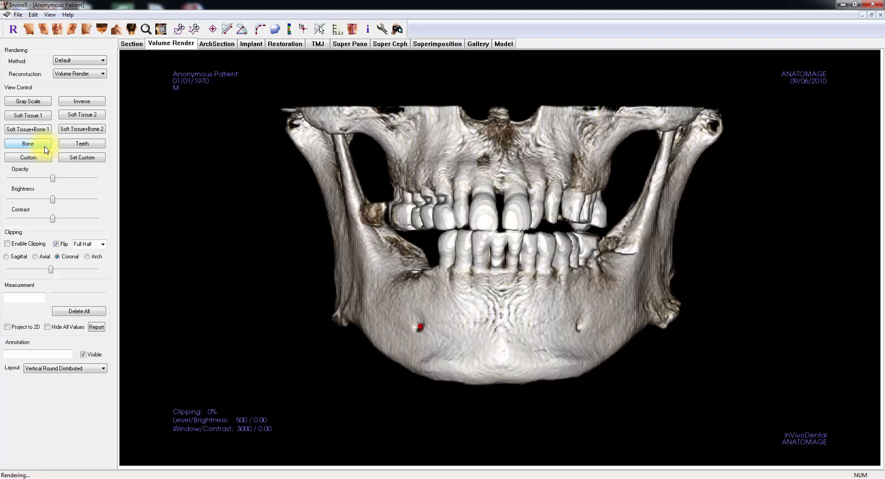
left_click(72, 146)
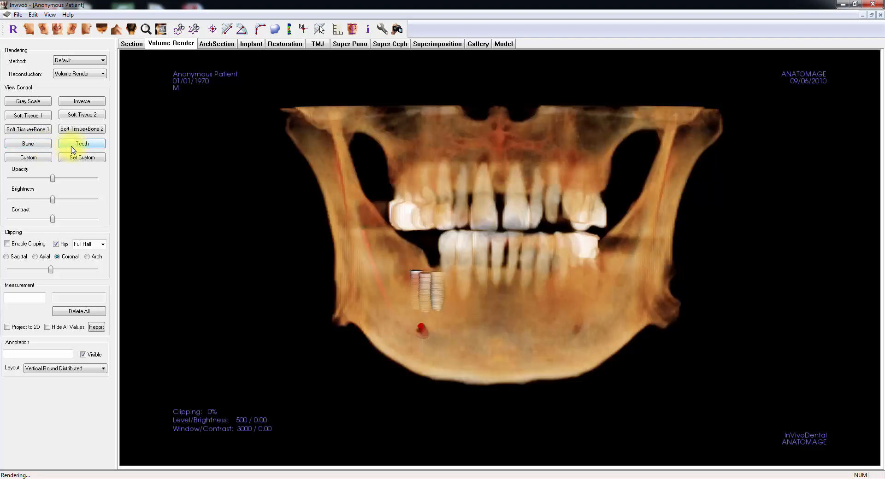